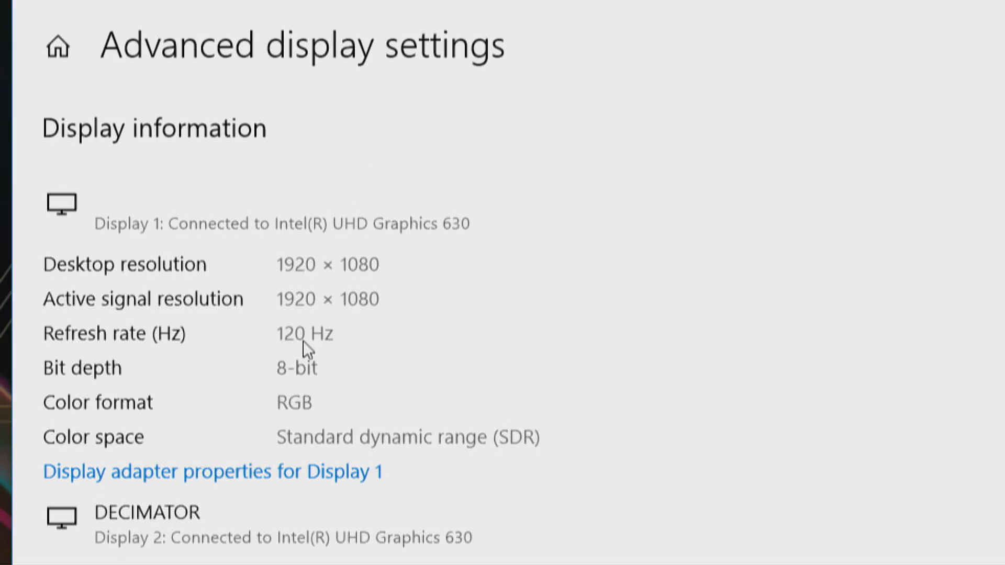
Open the adapter properties for Display 1 and inspect the profile associated with it in Color Management
scroll(260, 524, down, 3)
scroll(259, 529, down, 3)
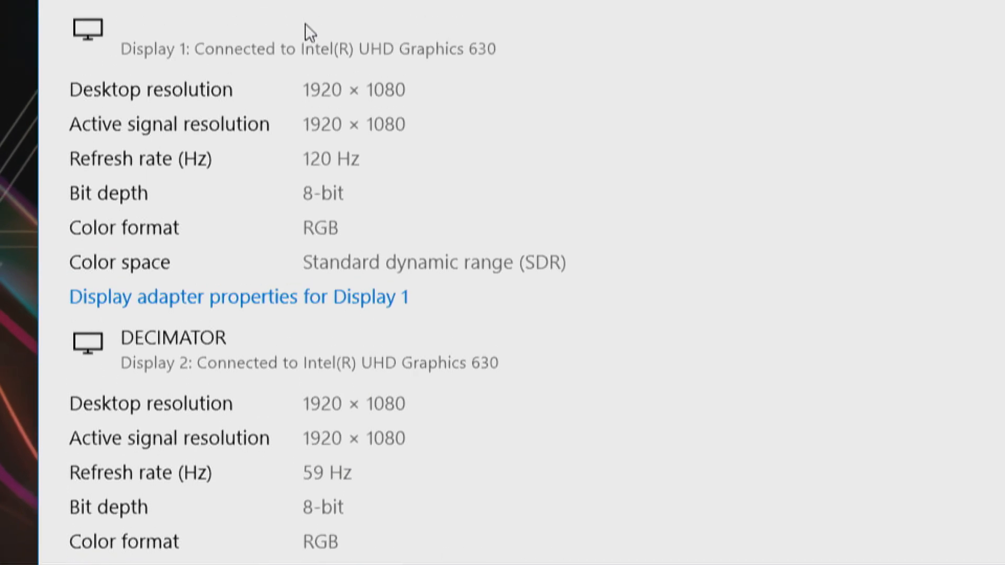
click(294, 309)
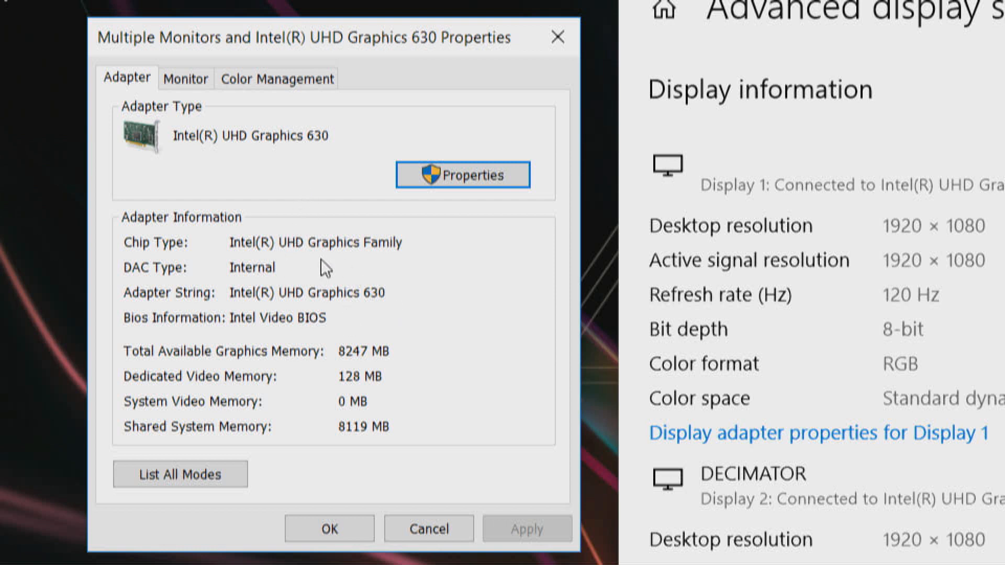
click(288, 83)
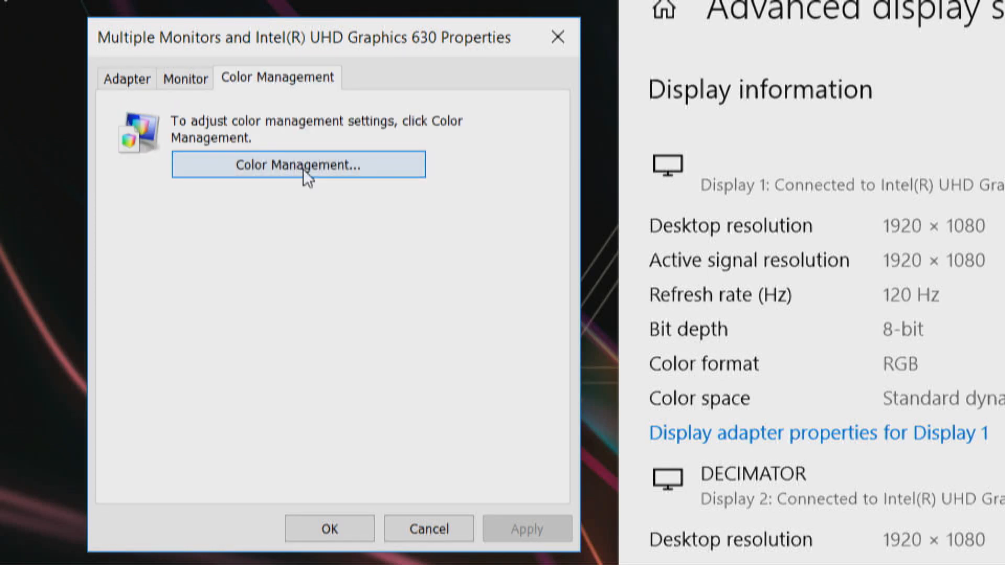
click(304, 168)
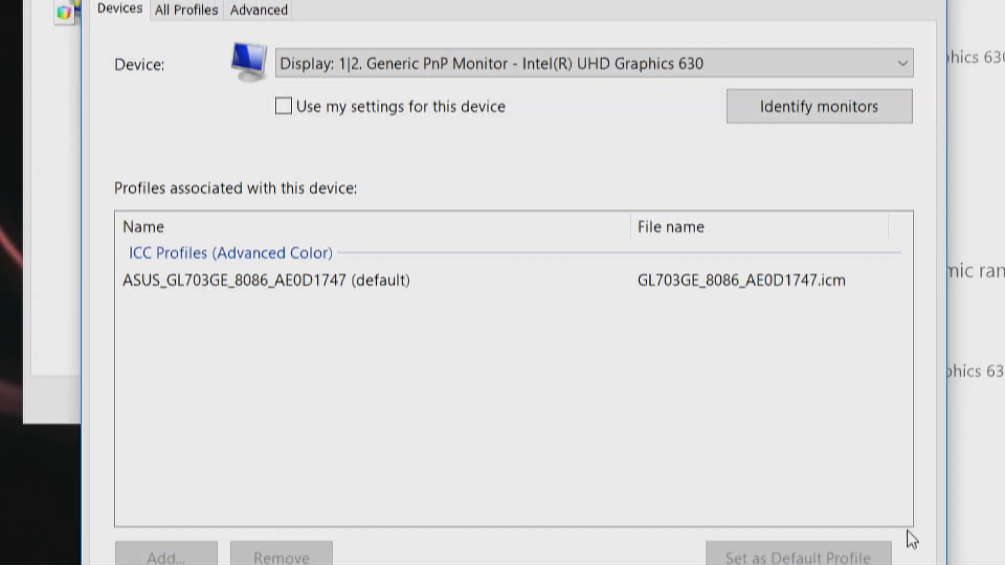
click(336, 409)
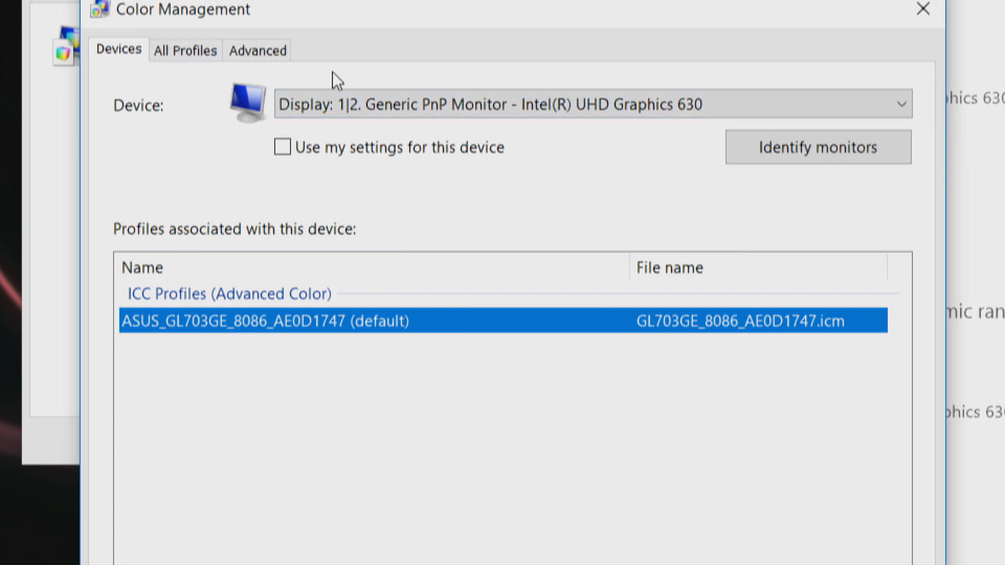
Review the device profile choices in the advanced Color Management settings without changing the selection
click(272, 51)
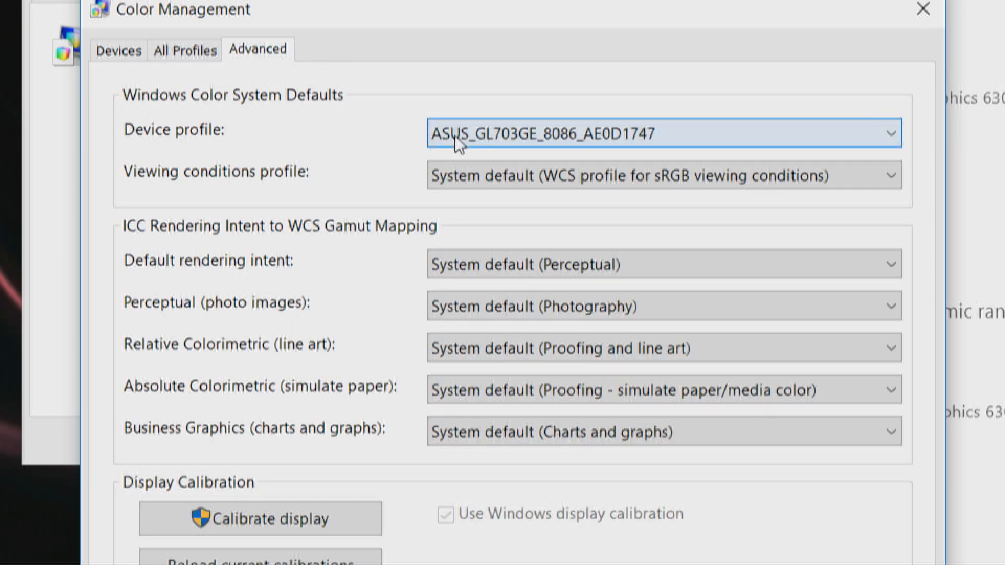
click(455, 136)
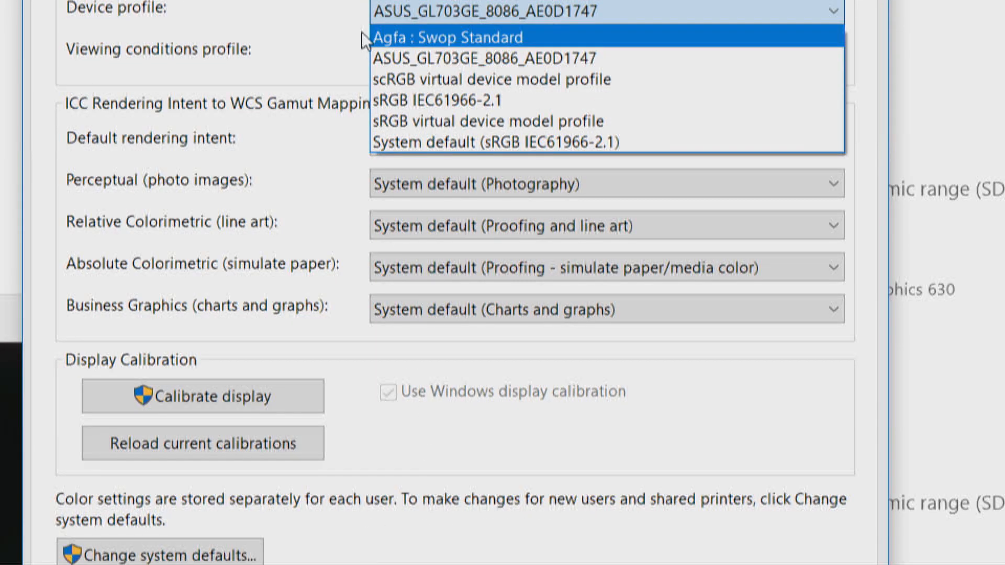
click(362, 33)
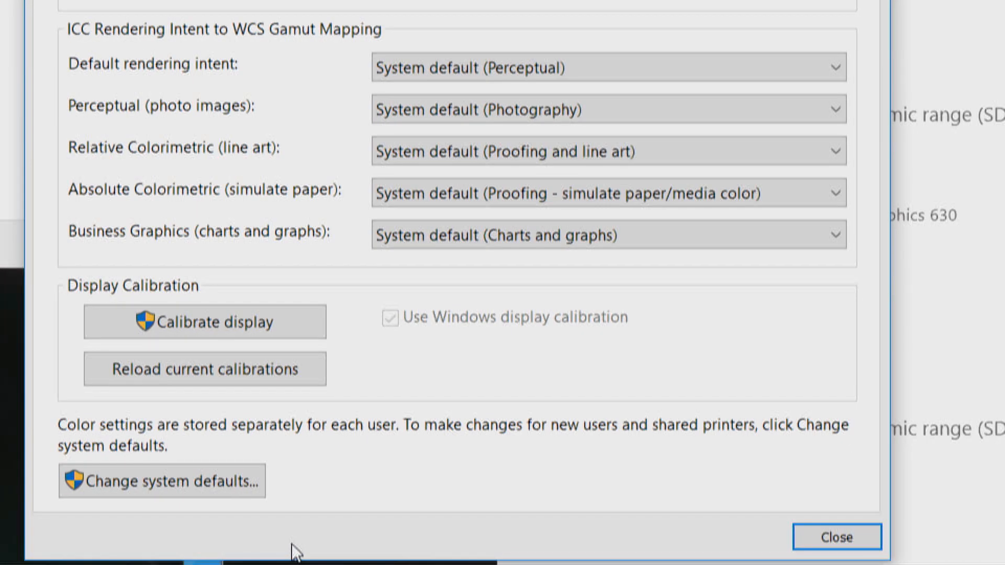
Examine the installed colour profiles available to add under the system defaults, including sRGB IEC61966-2.1 and ASUS_GL703GE_8086_AE0D1747, without adding one
click(198, 481)
click(319, 223)
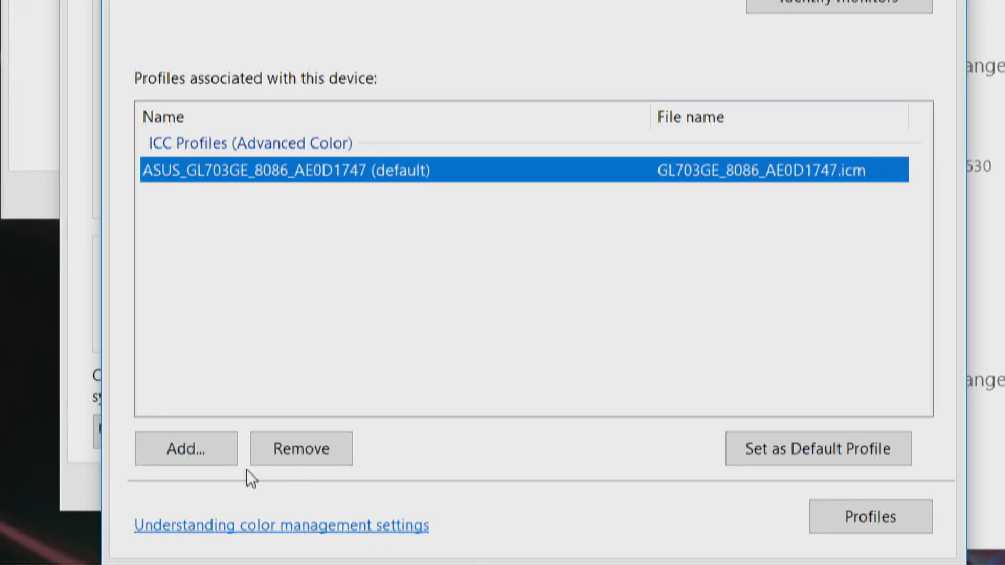
click(209, 451)
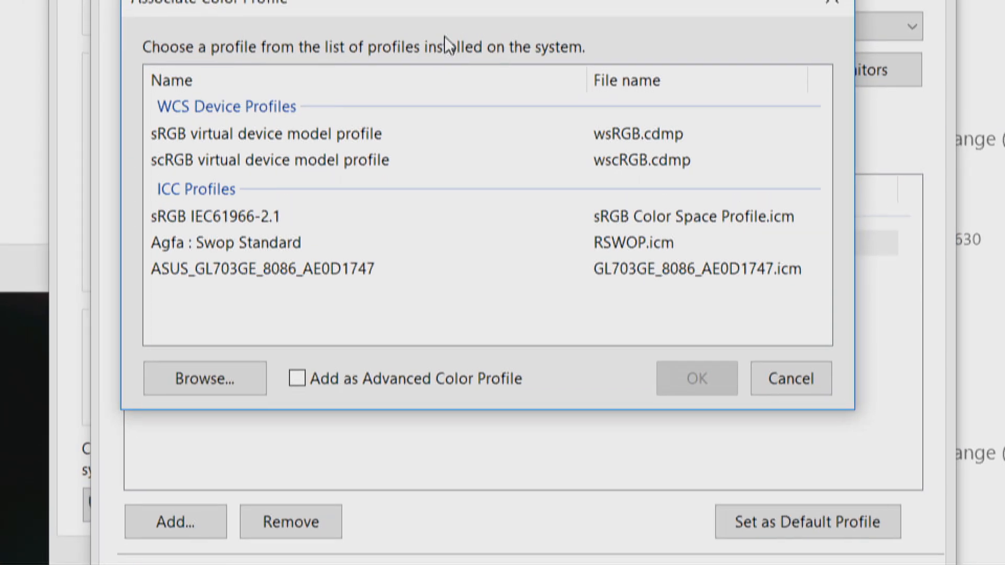
click(244, 222)
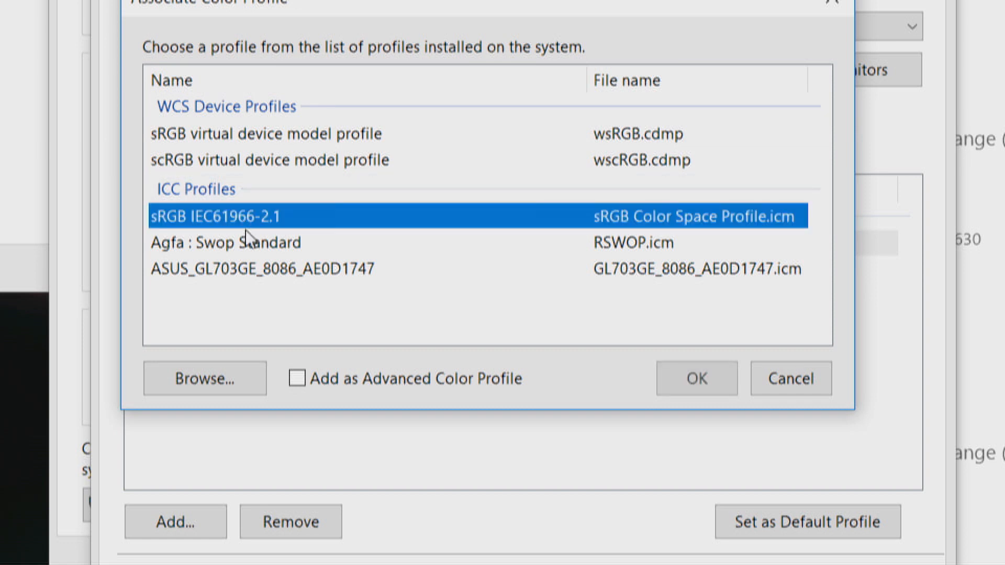
click(257, 275)
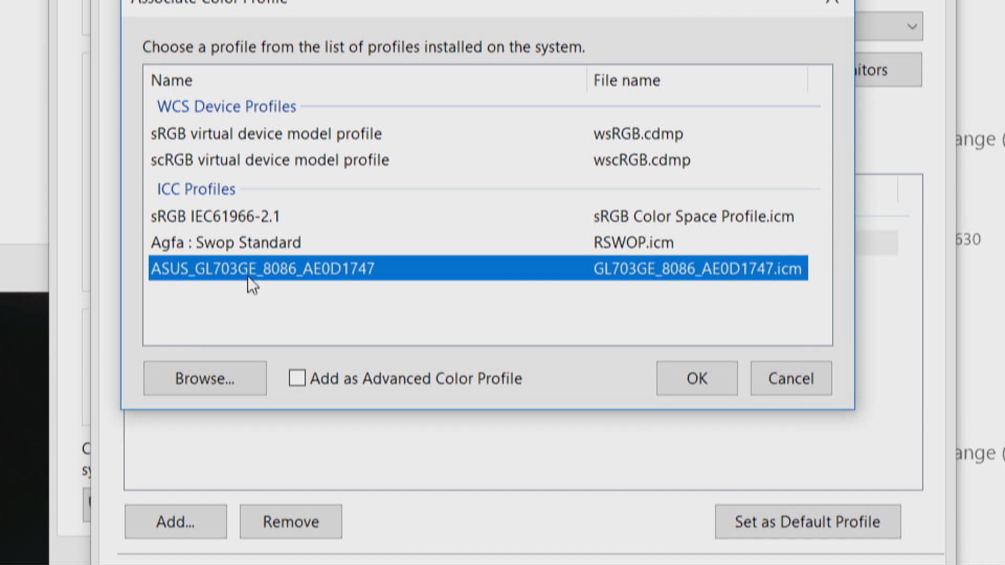
click(794, 388)
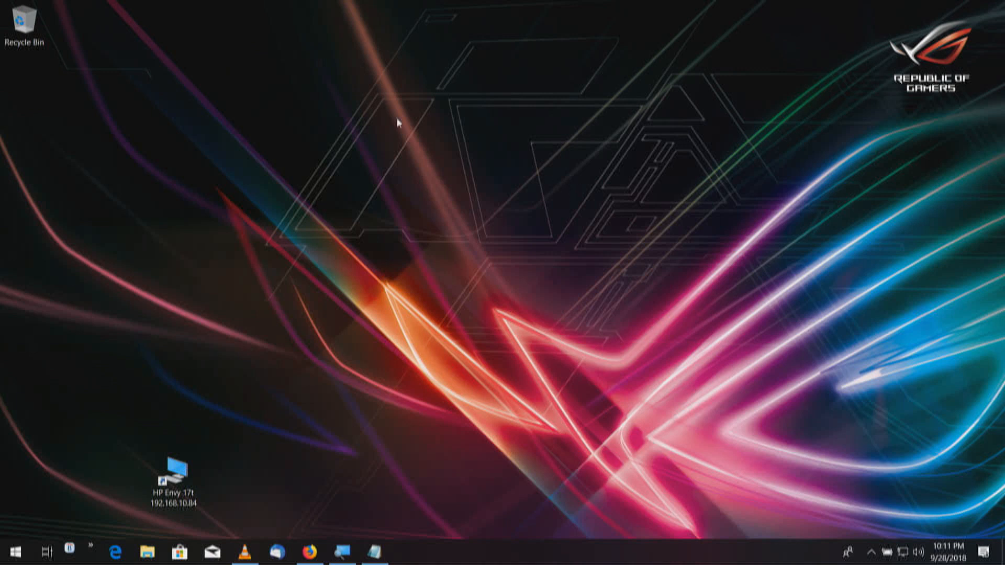
Open NVIDIA Control Panel from the desktop and choose High-performance NVIDIA processor as the global preferred graphics processor
right_click(291, 98)
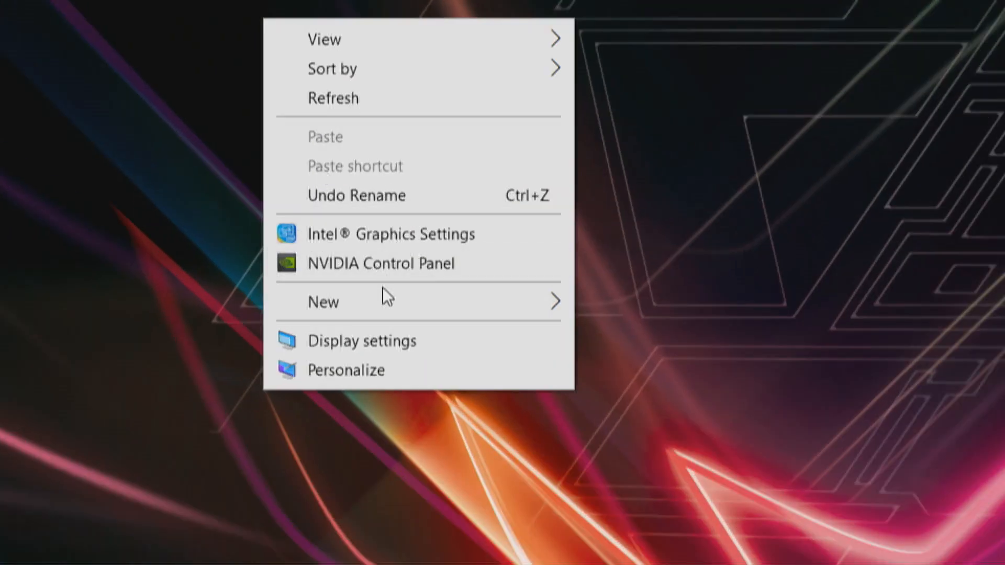
click(400, 263)
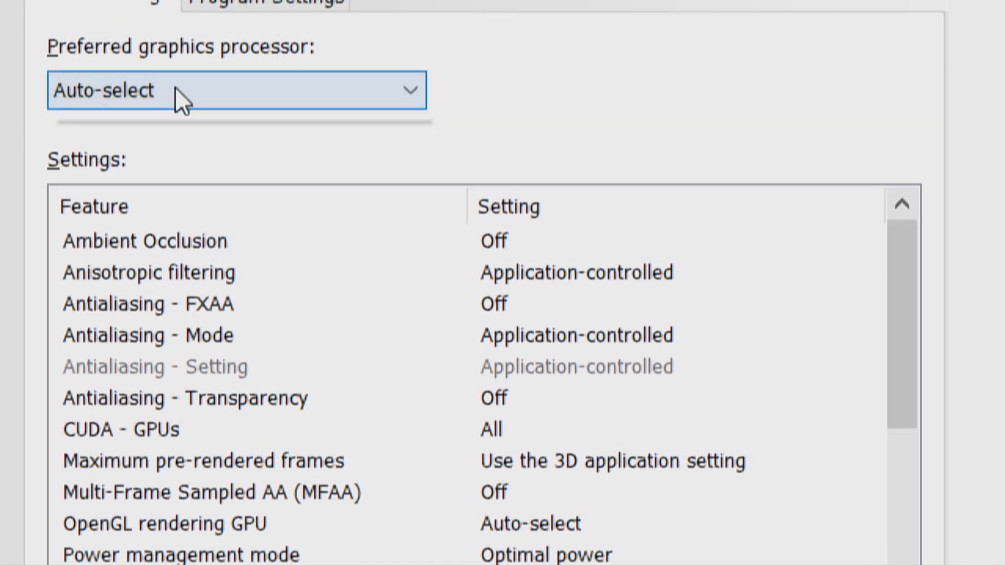
click(176, 90)
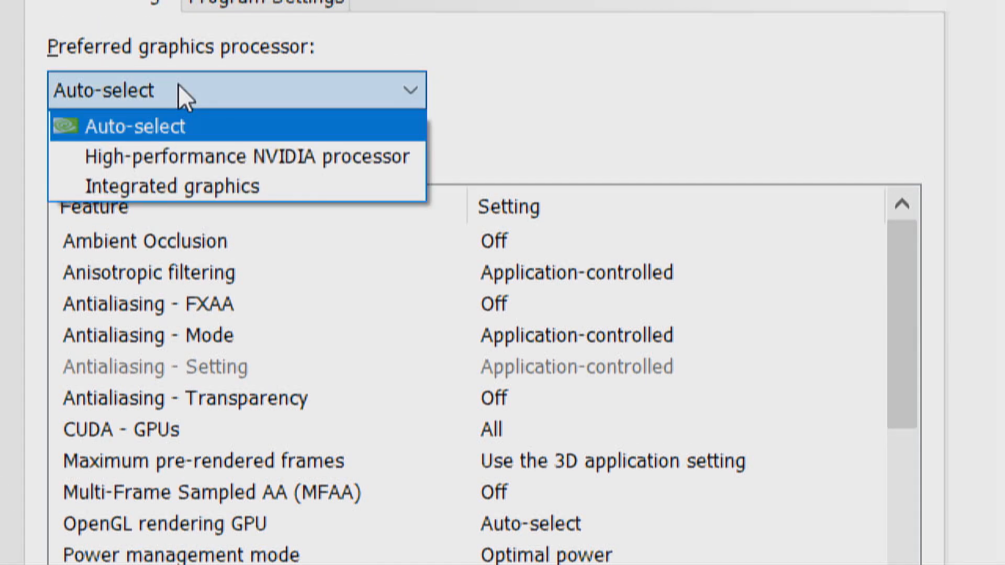
click(197, 156)
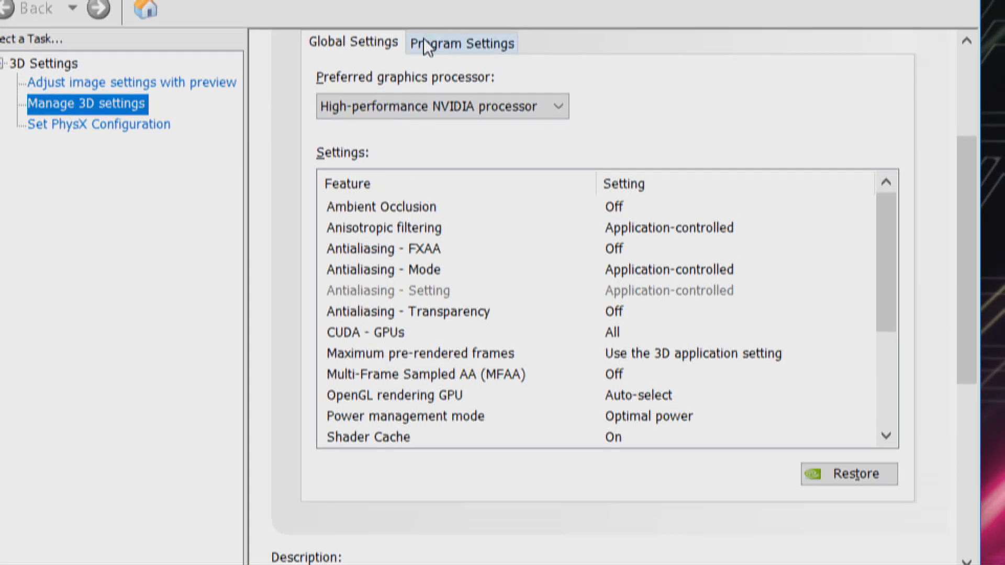
Check which preferred graphics processors are offered for Microsoft Edge in the program-specific 3D settings
click(452, 46)
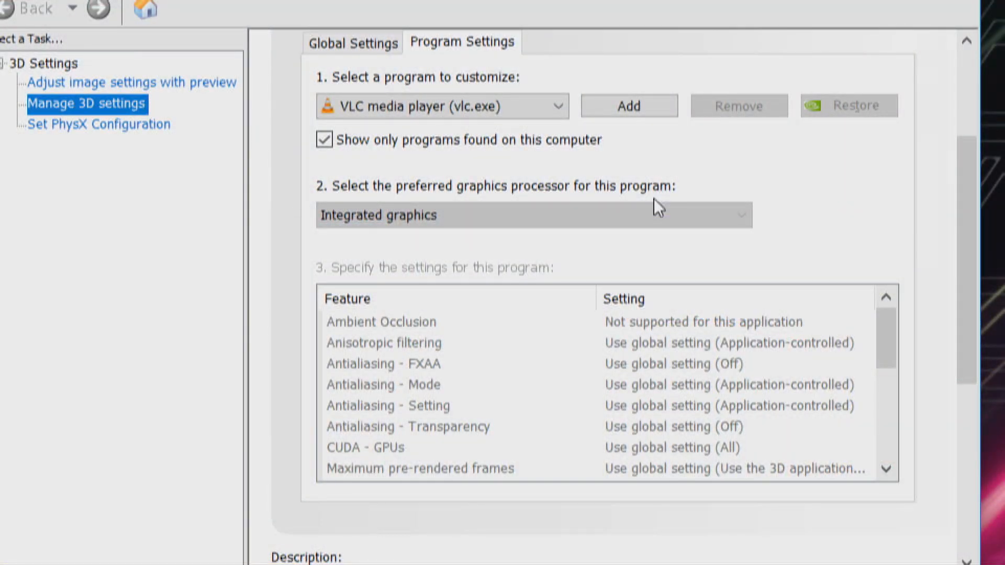
click(423, 108)
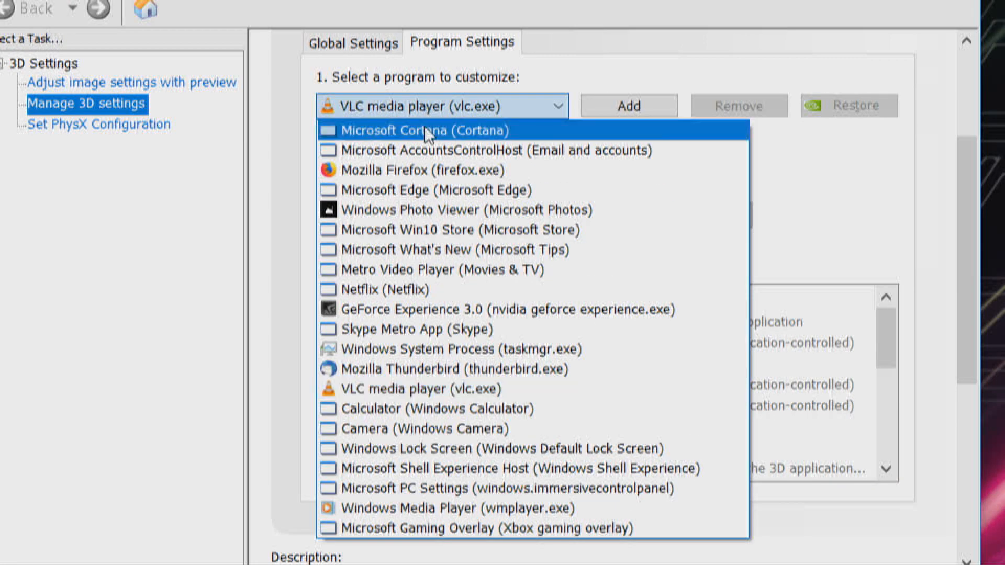
click(453, 189)
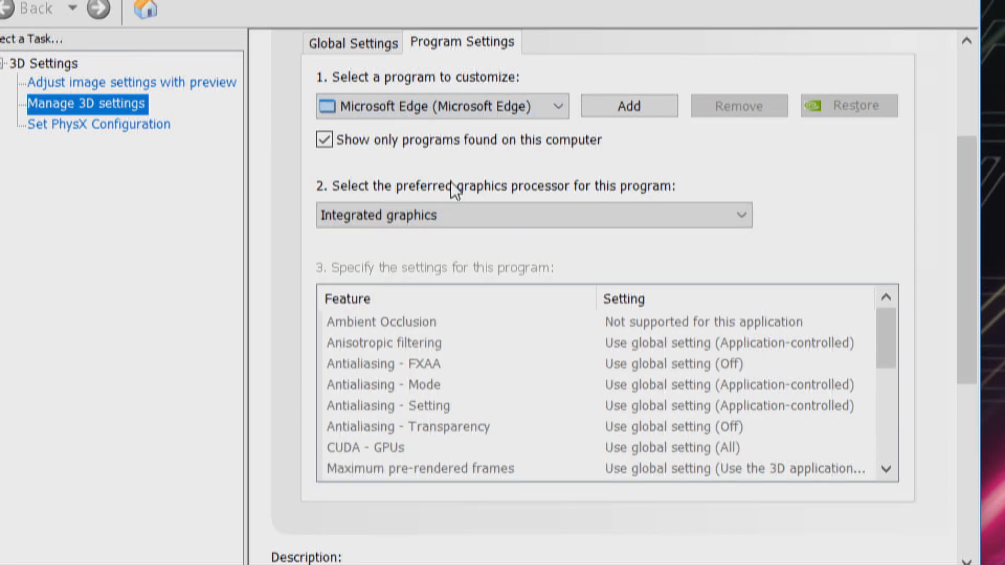
click(436, 214)
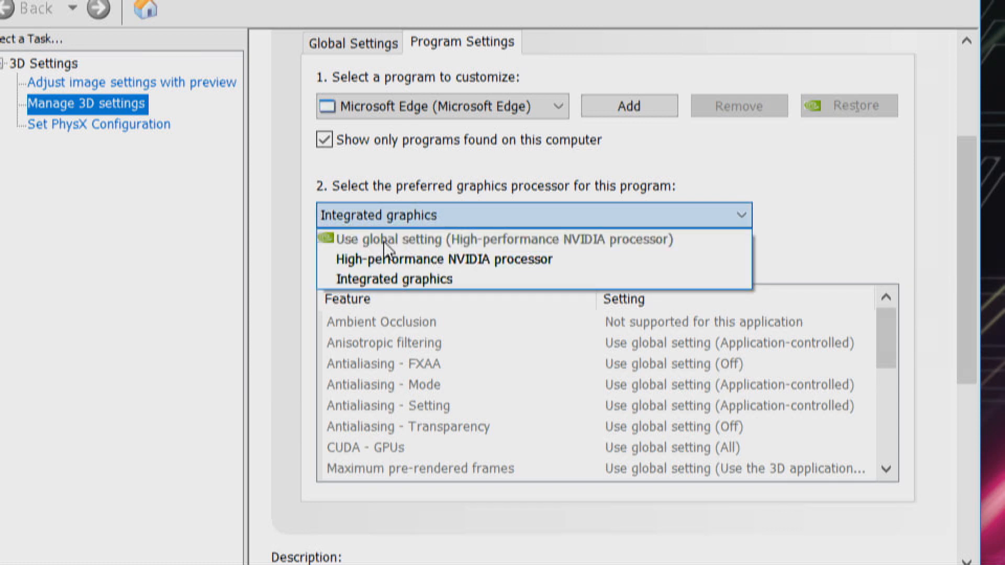
click(654, 154)
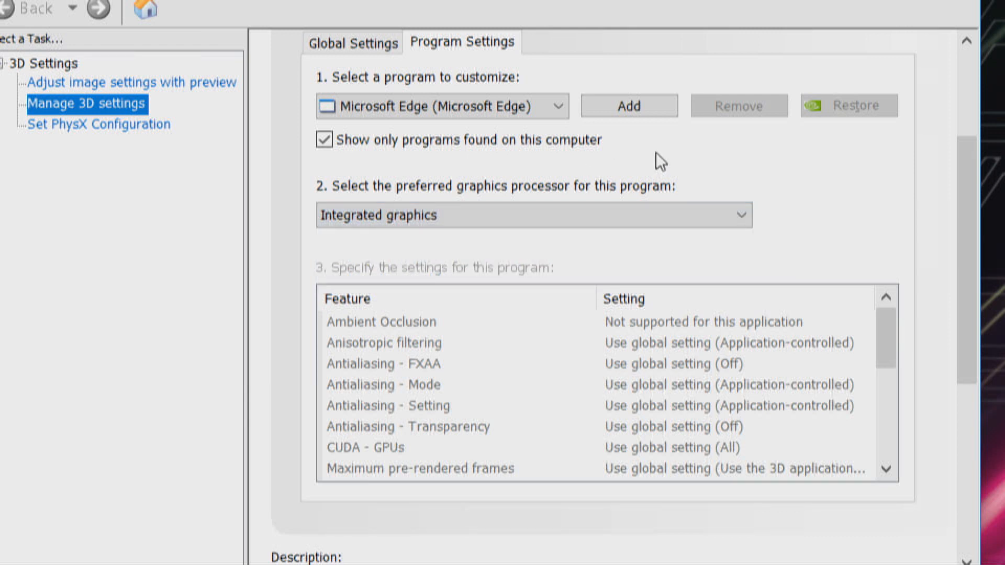
Review the preferred graphics processor choices in the global 3D settings, keeping the current selection
click(343, 44)
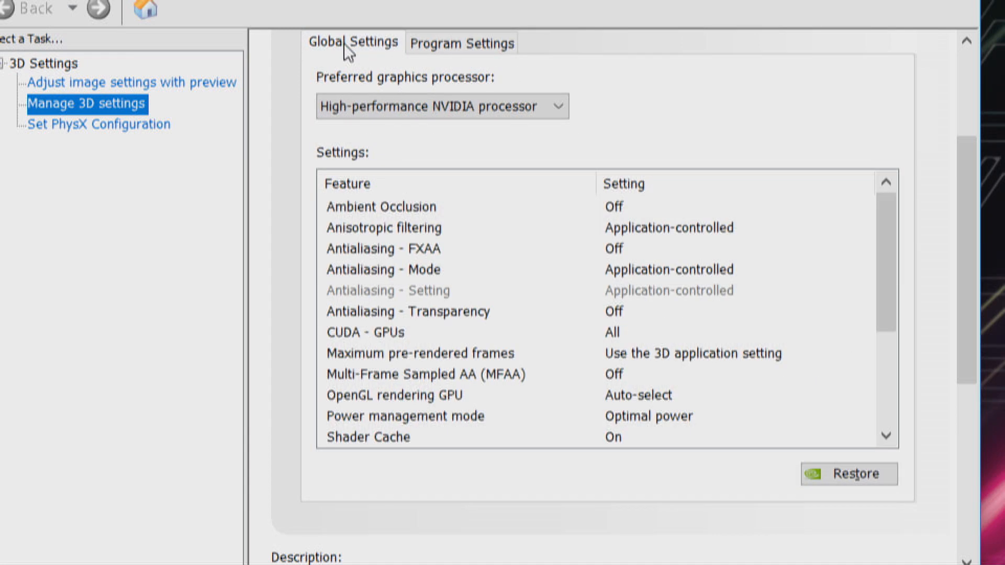
click(393, 108)
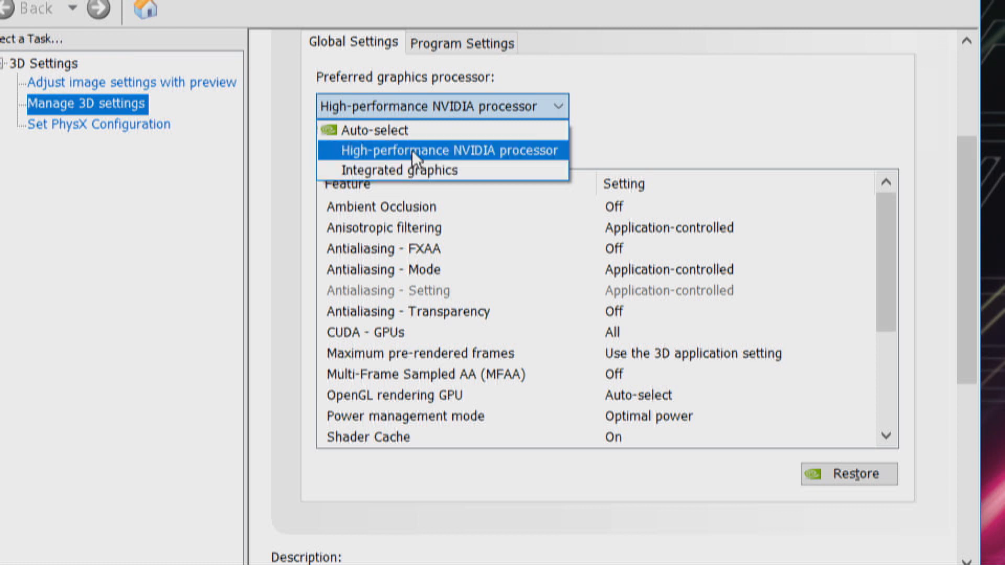
click(712, 110)
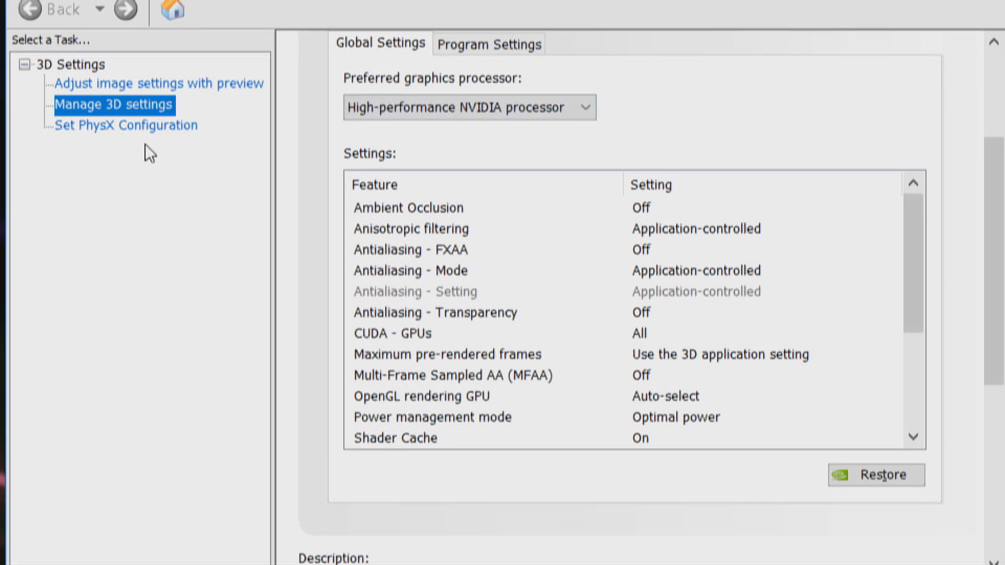
Open the PhysX configuration without applying the pending 3D changes, and review the processor choices, keeping Auto-select (recommended)
click(100, 125)
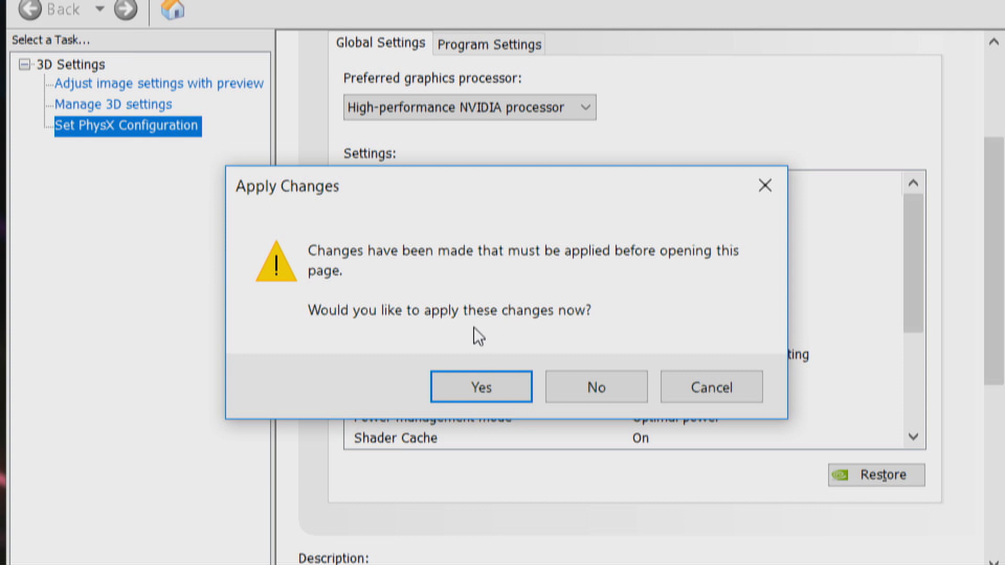
click(607, 384)
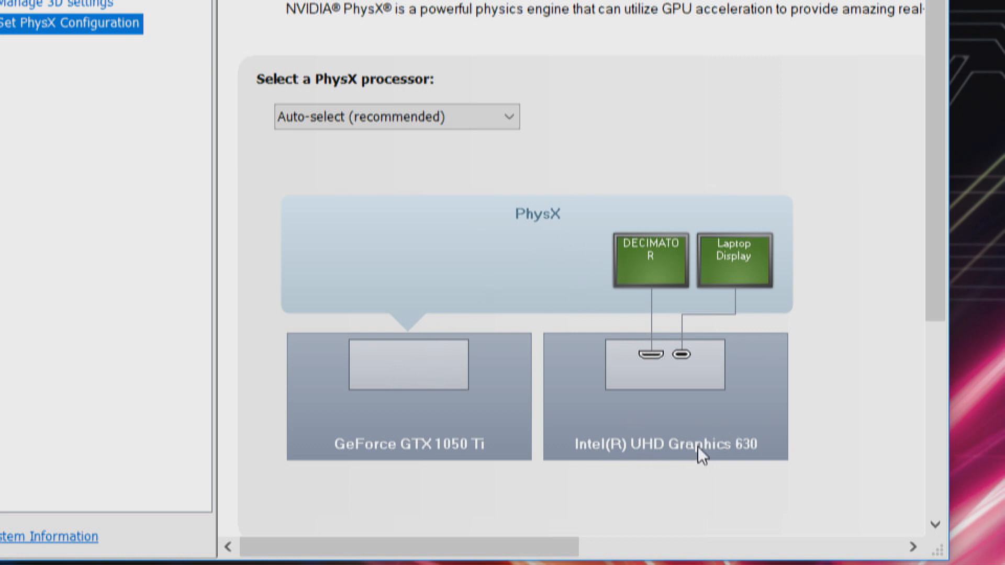
click(361, 116)
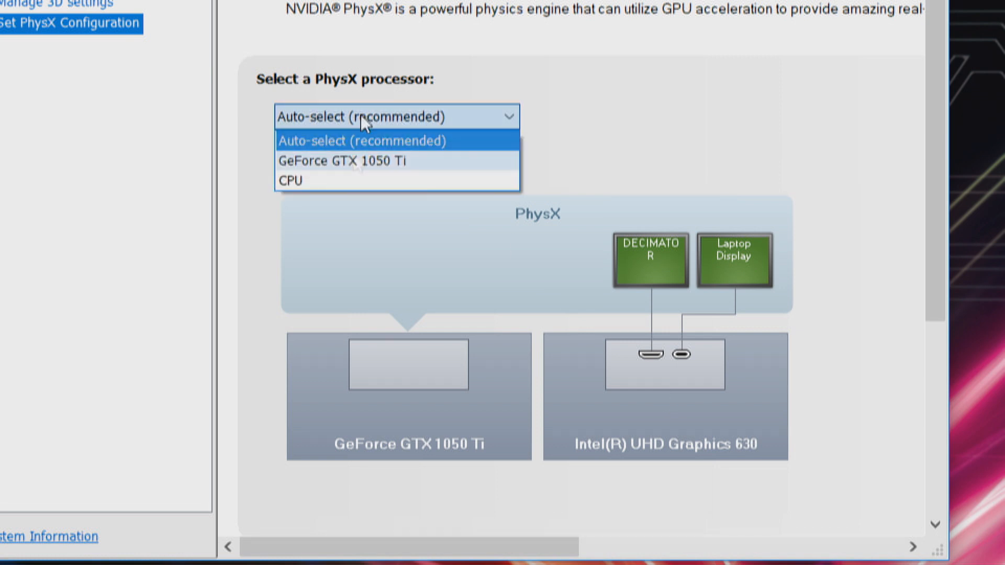
click(356, 148)
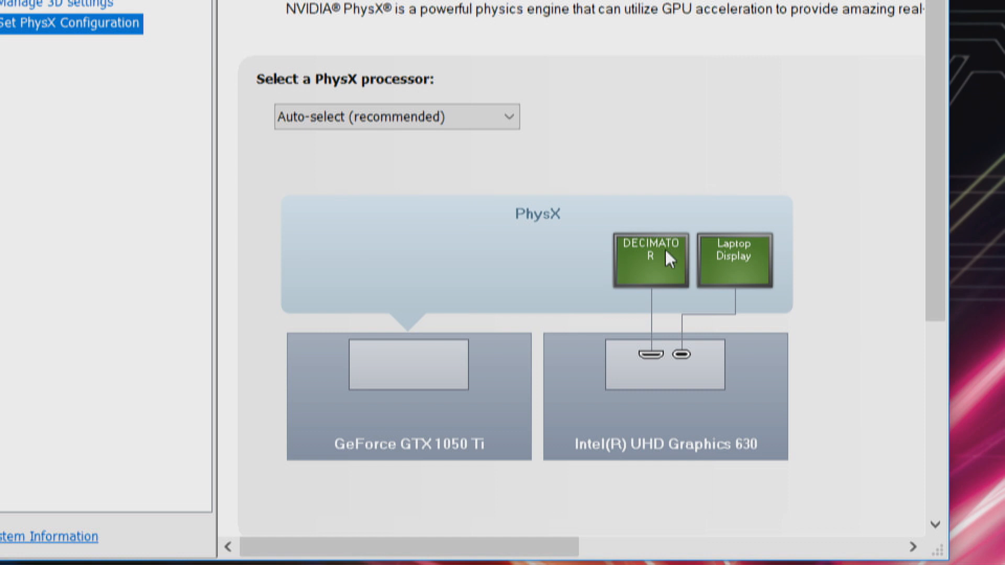